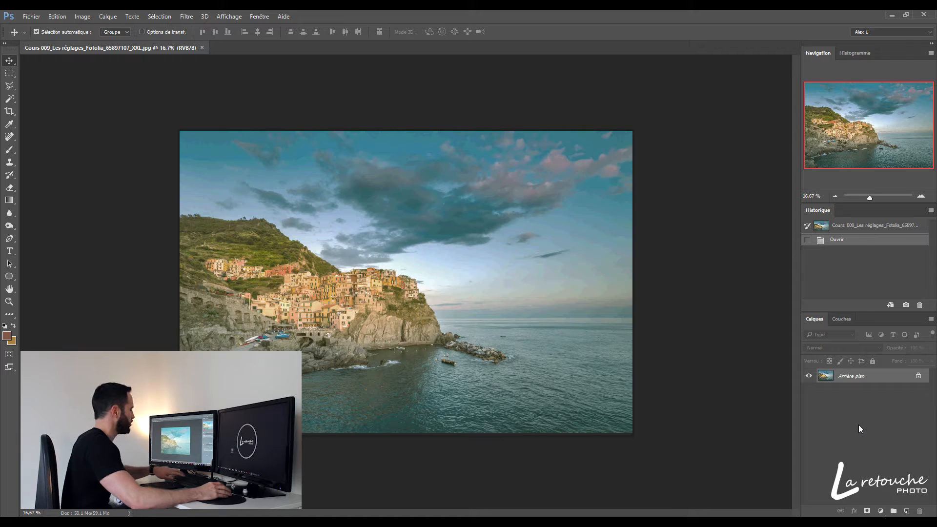
Duplicate the background layer, then apply Brightness/Contrast to the copy with brightness -14 and contrast 24
key("ctrl+z")
right_click(859, 377)
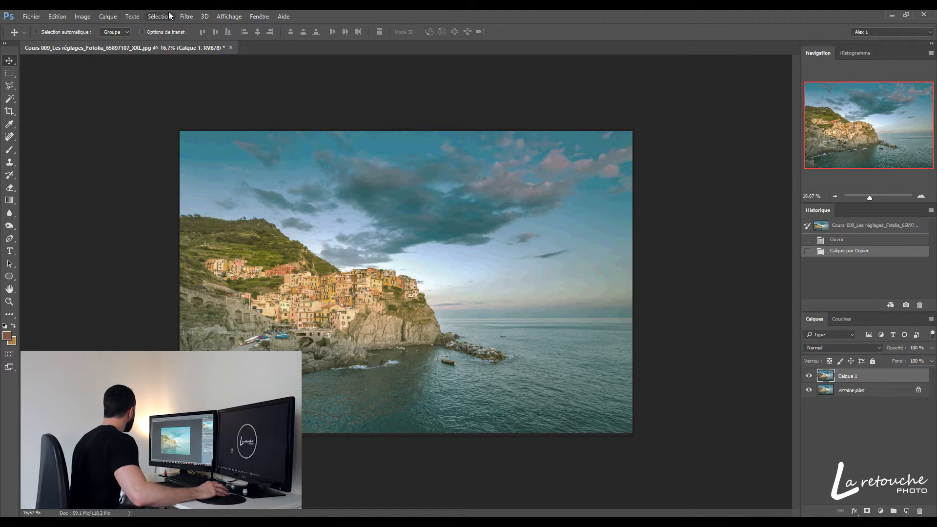
left_click(82, 16)
mouse_move(101, 41)
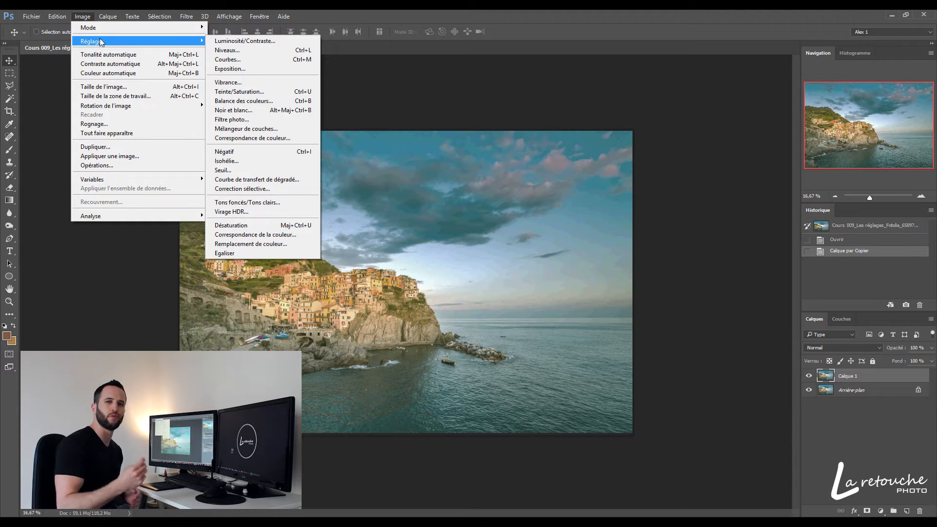
left_click(218, 40)
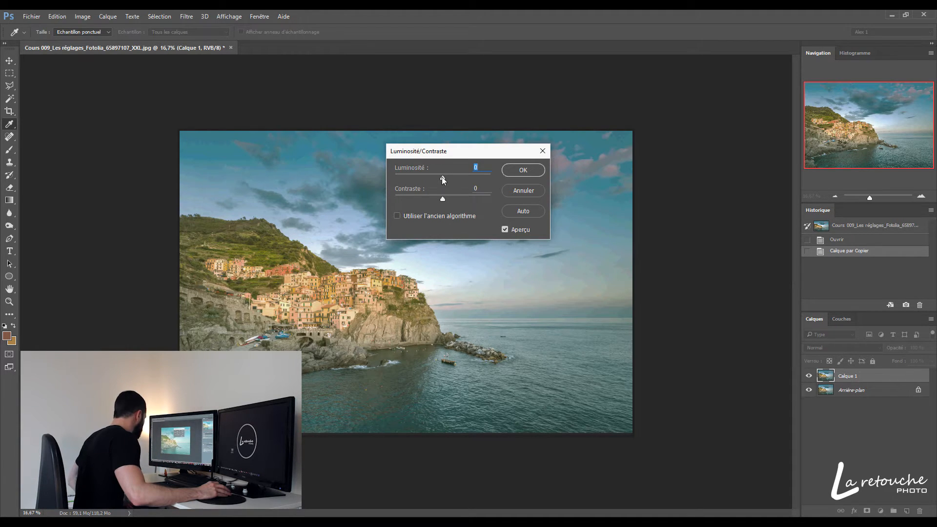
left_click_drag(441, 176, 454, 199)
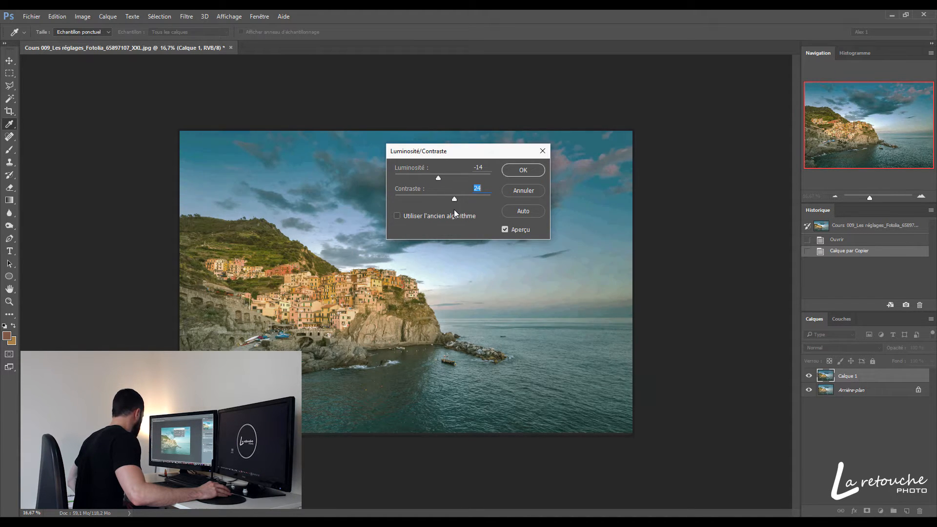
key("Return")
left_click(844, 251)
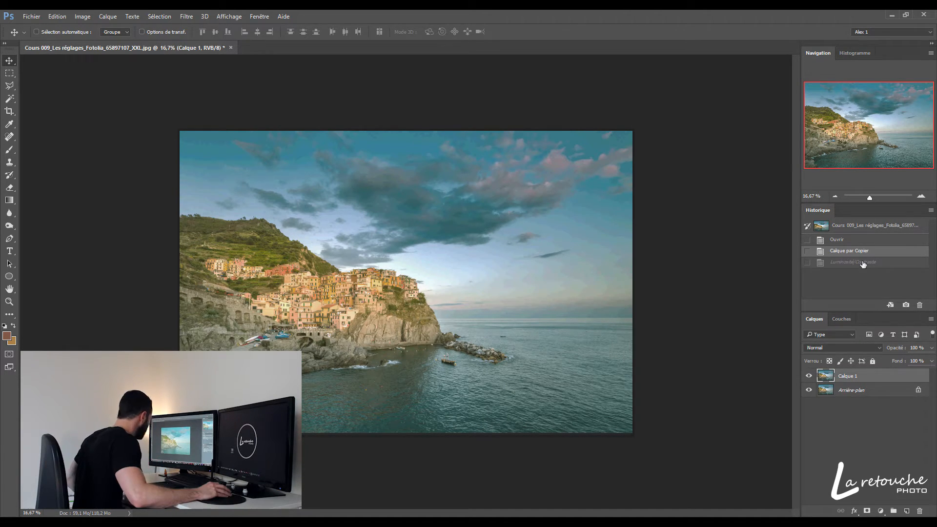
left_click(863, 264)
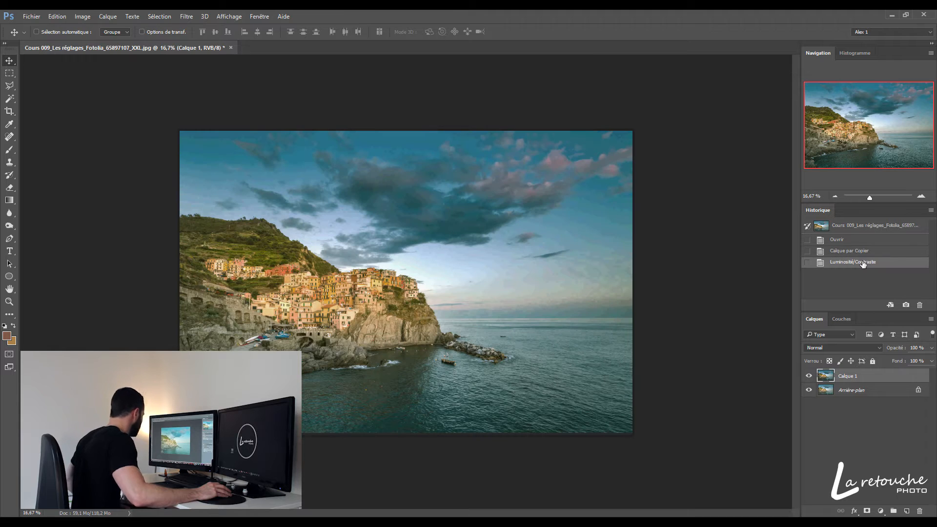
Apply Levels to the copied layer on the RGB channel with input levels of 18, 0.96 and 246
left_click(81, 17)
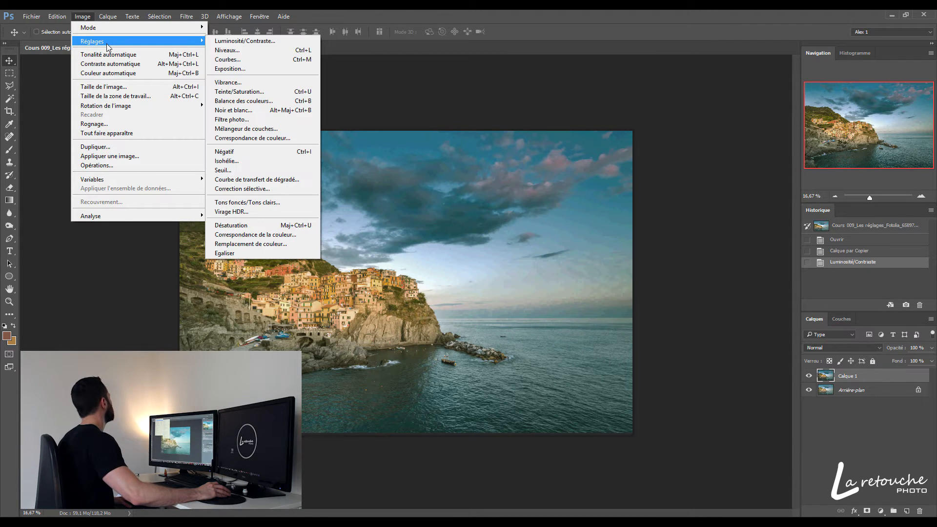
left_click(268, 51)
left_click_drag(682, 139, 522, 152)
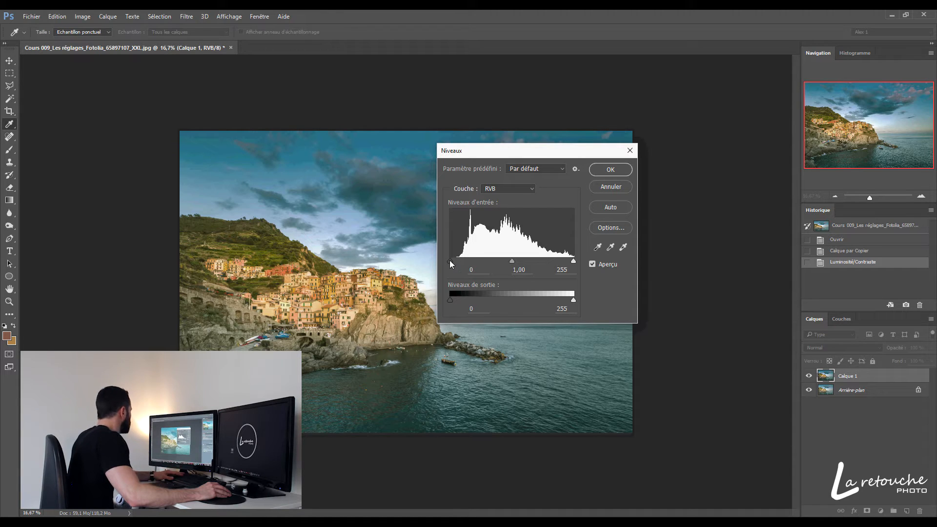
left_click_drag(450, 260, 458, 264)
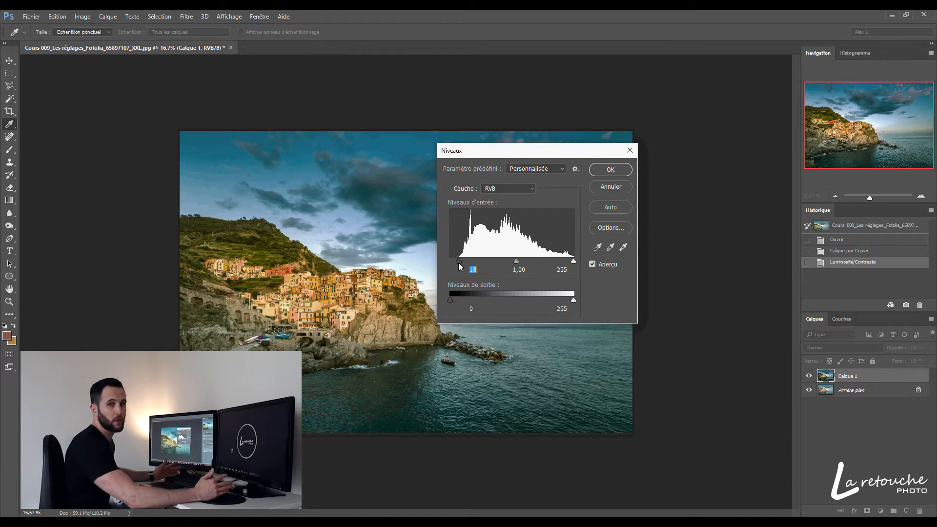
left_click(573, 261)
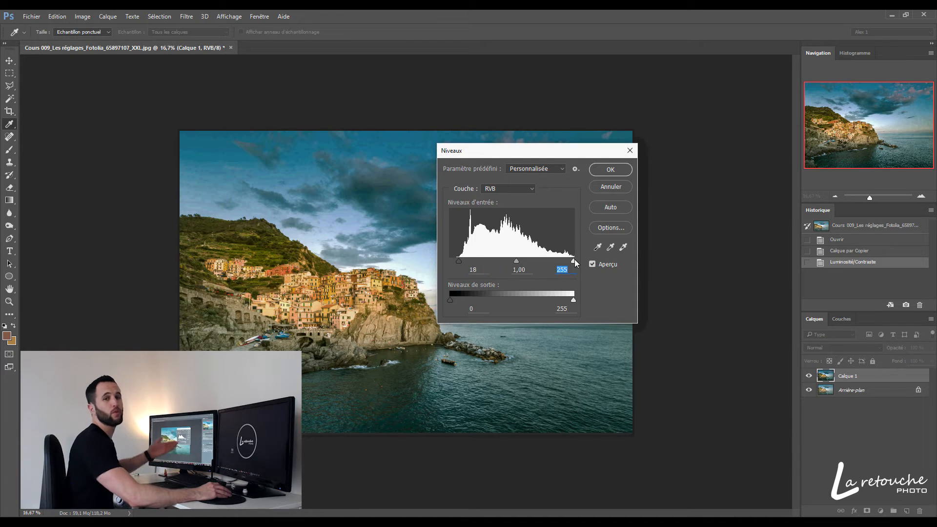
left_click_drag(574, 262, 570, 262)
left_click_drag(553, 153, 684, 85)
left_click_drag(646, 192, 648, 193)
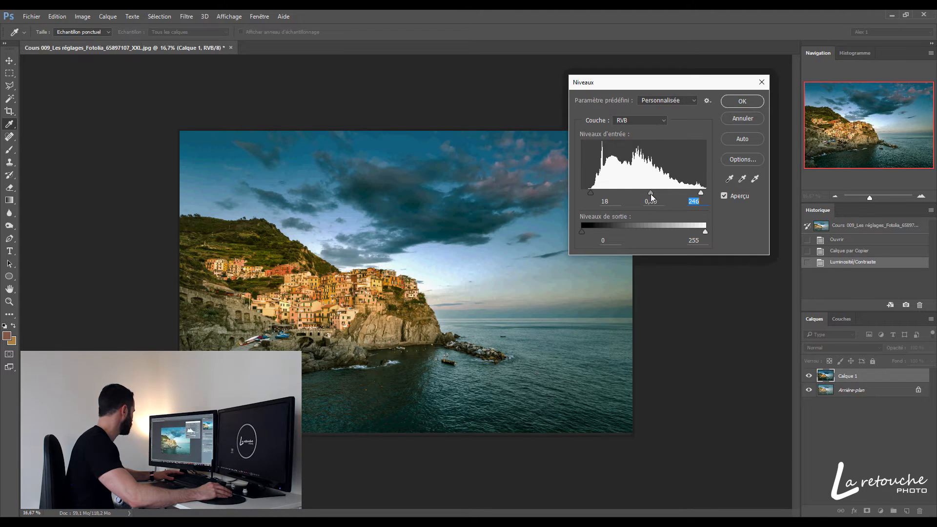
left_click(744, 103)
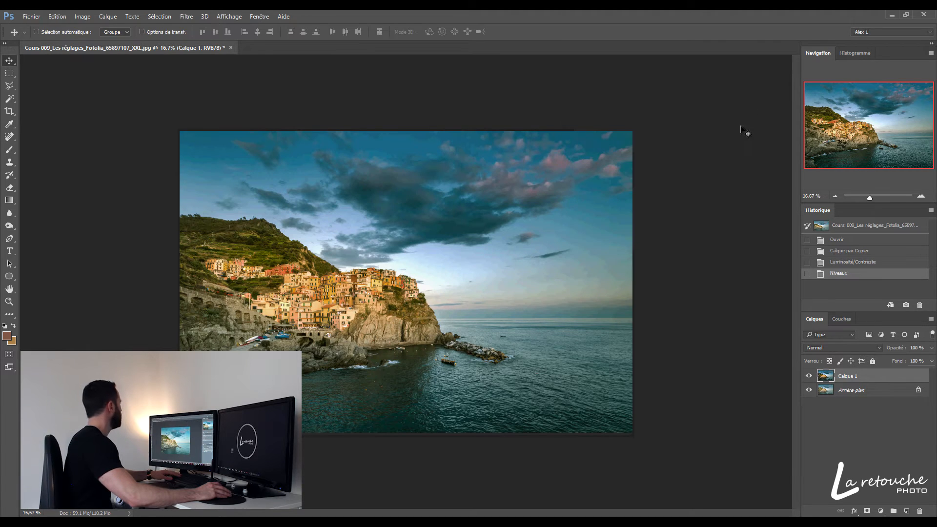
Apply Curves with a midtone point on the diagonal and a shadow point at input 13, output 12
left_click(83, 16)
mouse_move(100, 43)
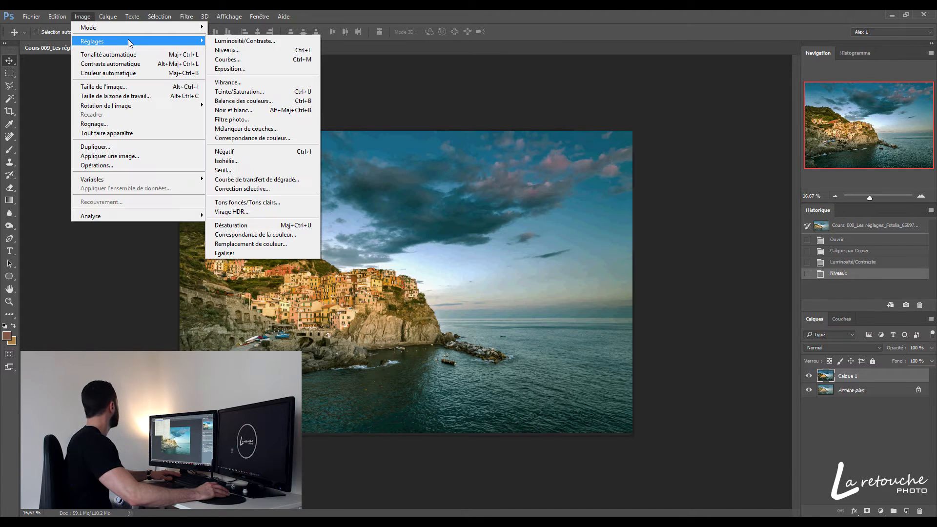
left_click(257, 59)
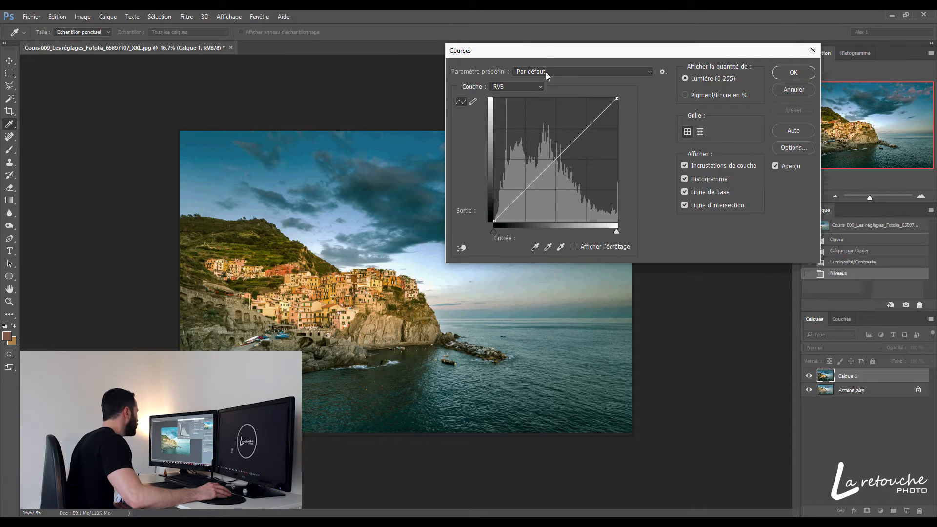
left_click_drag(545, 57, 605, 114)
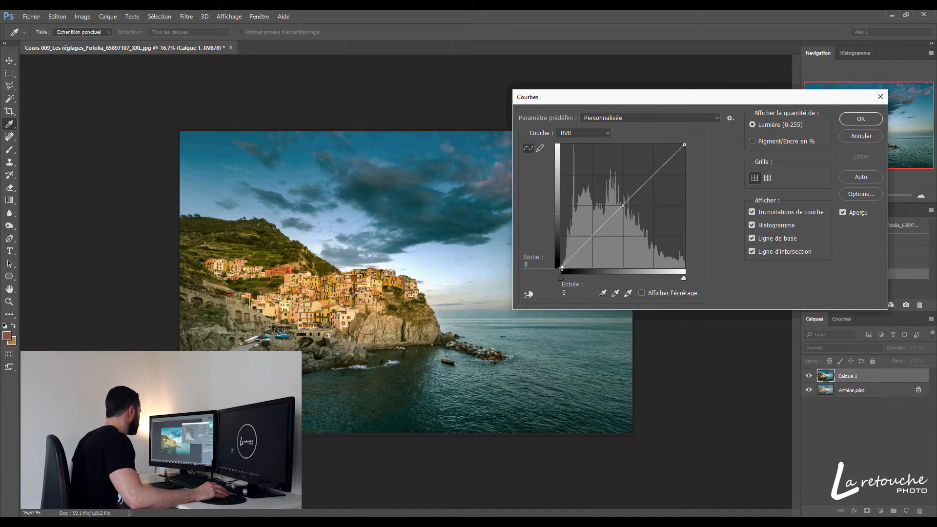
mouse_move(561, 268)
left_mouse_down()
mouse_move(557, 230)
mouse_move(567, 271)
mouse_move(586, 278)
mouse_move(566, 262)
left_mouse_up()
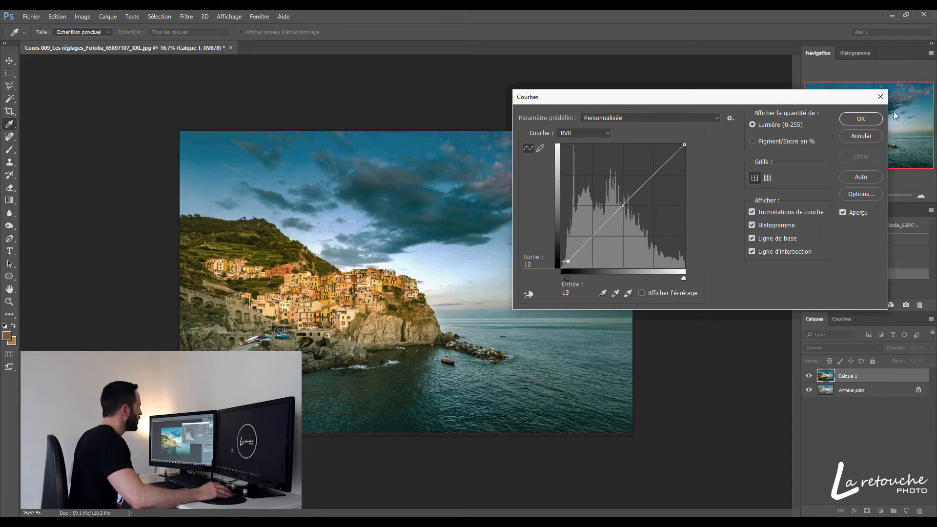
left_click(862, 119)
Start an Exposure adjustment on the copied layer and set the exposure to +0.3
left_click(81, 17)
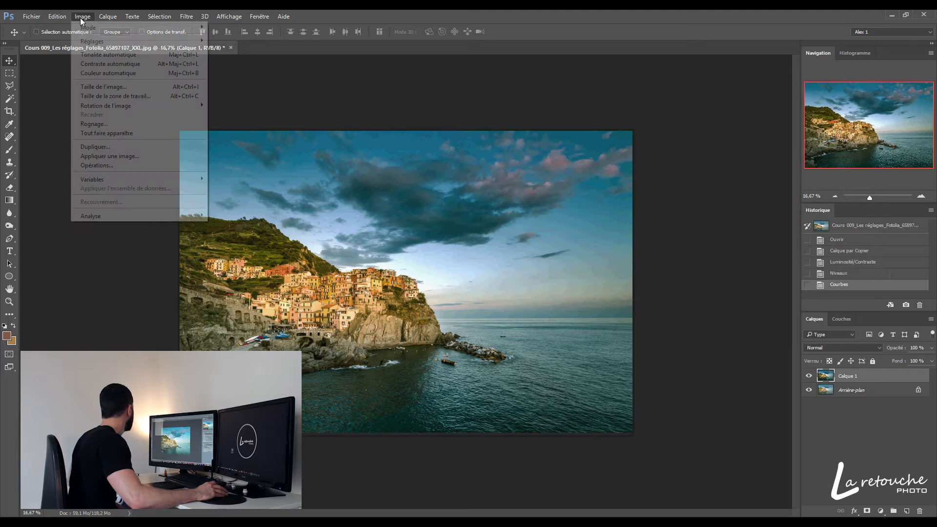
mouse_move(92, 41)
left_click(234, 70)
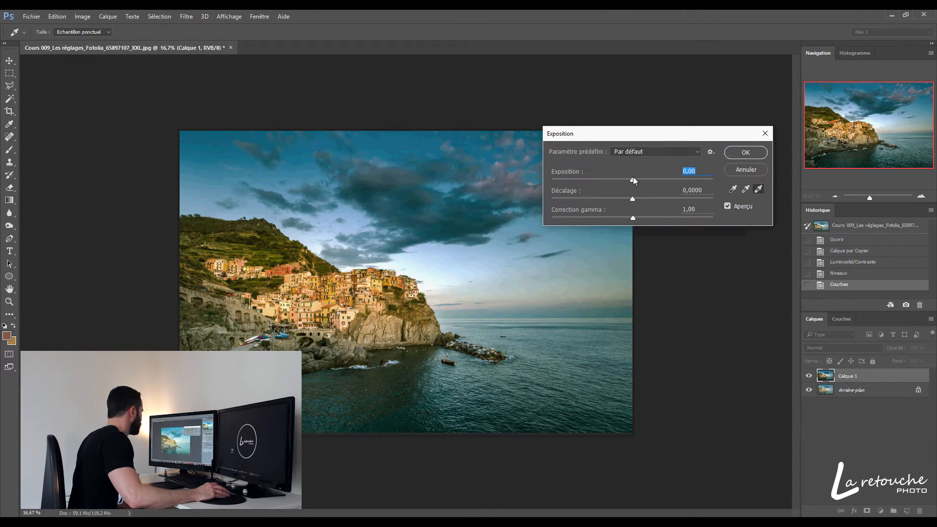
left_click_drag(634, 180, 670, 183)
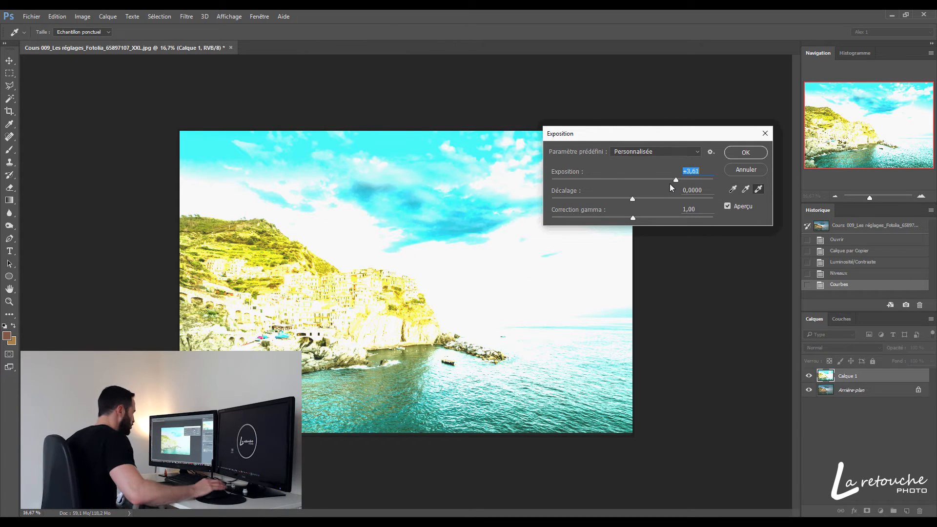
left_click_drag(661, 180, 636, 177)
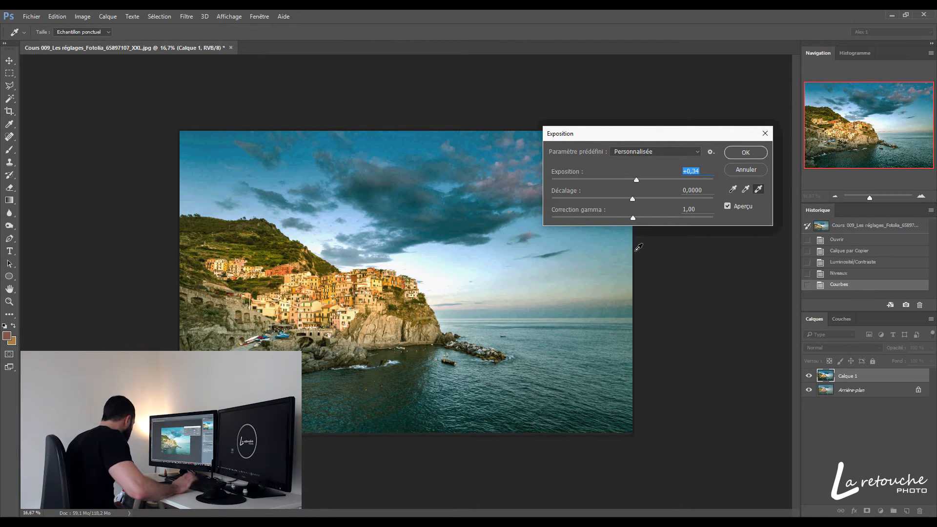
key("Down")
key("Down")
key("Down")
key("Down")
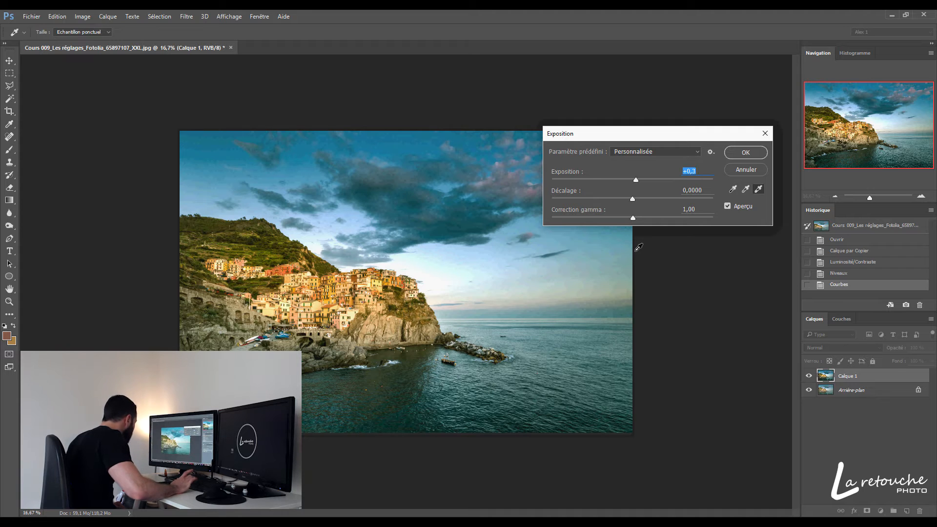
Set the Exposure adjustment's offset to 0 and its gamma correction to 0.87, and apply it
mouse_move(632, 199)
left_mouse_down()
mouse_move(648, 199)
mouse_move(624, 199)
left_mouse_up()
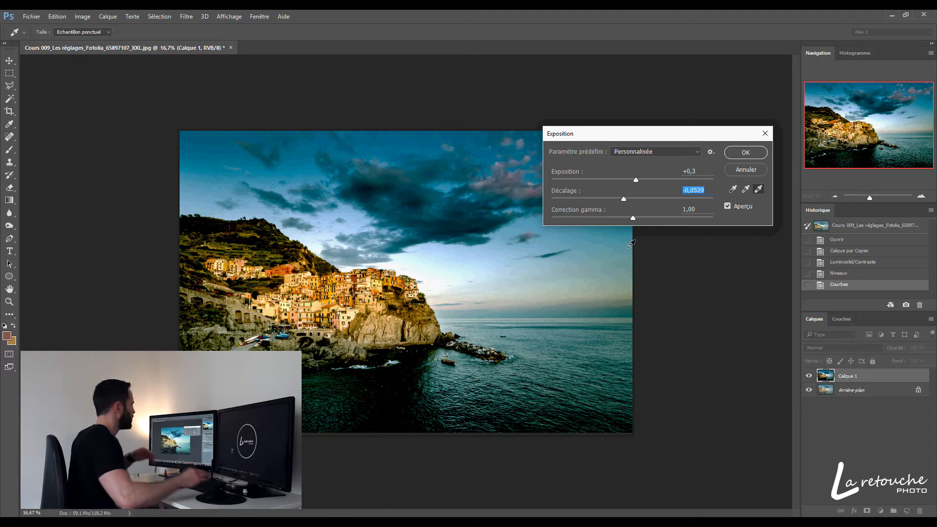
type("0")
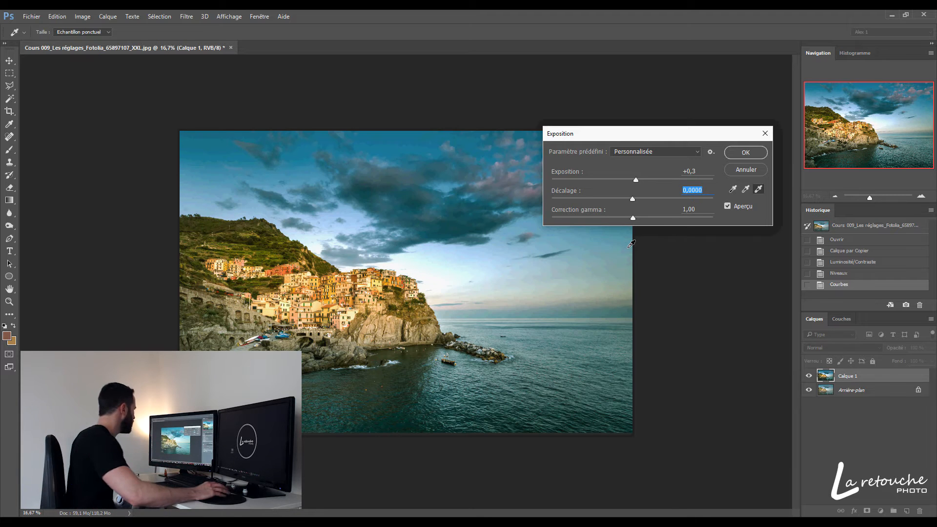
left_click_drag(634, 218, 641, 221)
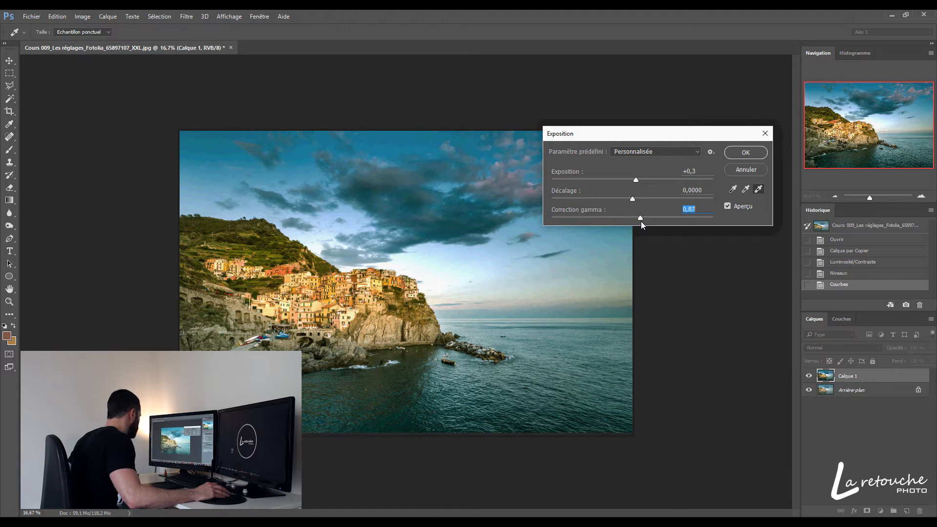
key("Return")
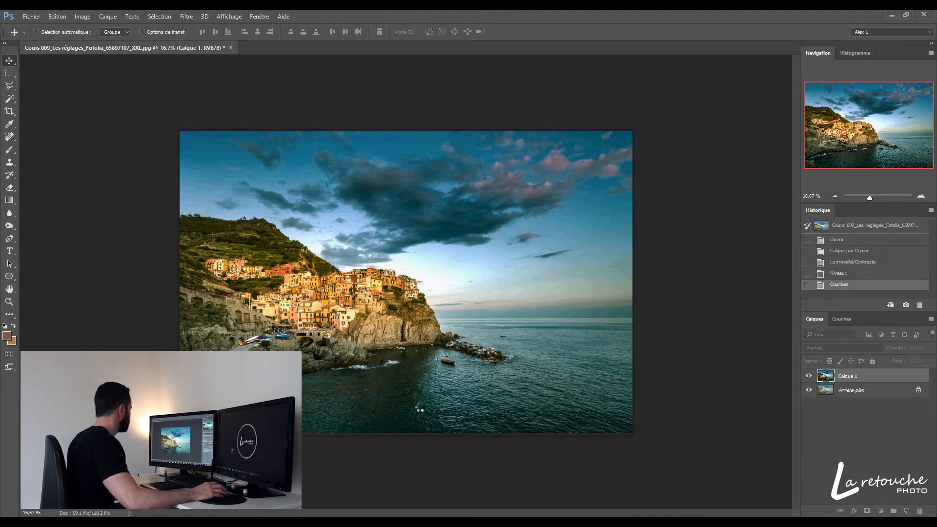
Apply Hue/Saturation to the whole color range with hue +6 and saturation -20
left_click(82, 16)
mouse_move(103, 42)
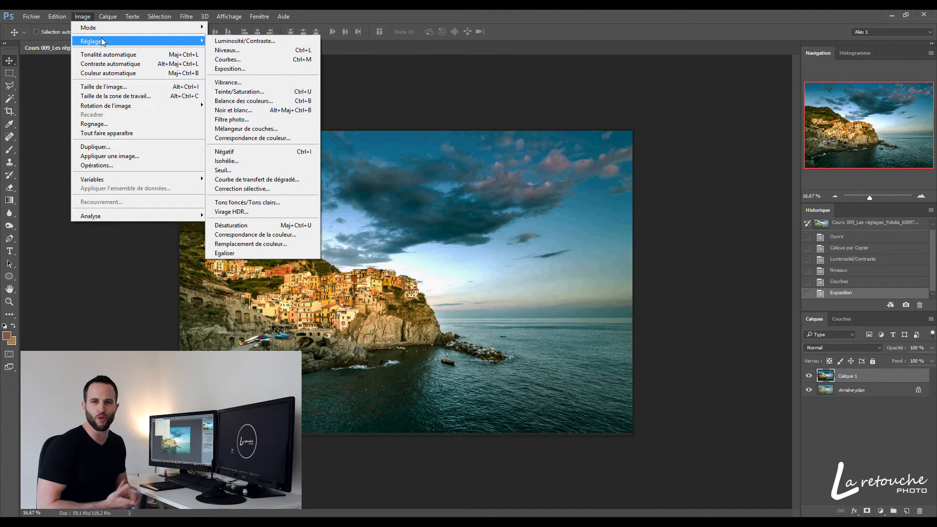
left_click(259, 94)
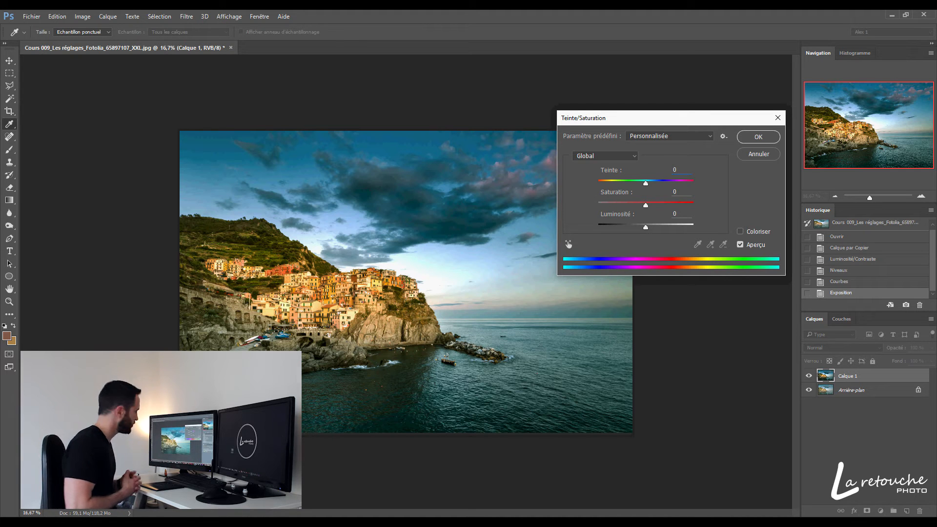
mouse_move(645, 183)
left_mouse_down()
mouse_move(674, 188)
mouse_move(650, 184)
left_mouse_up()
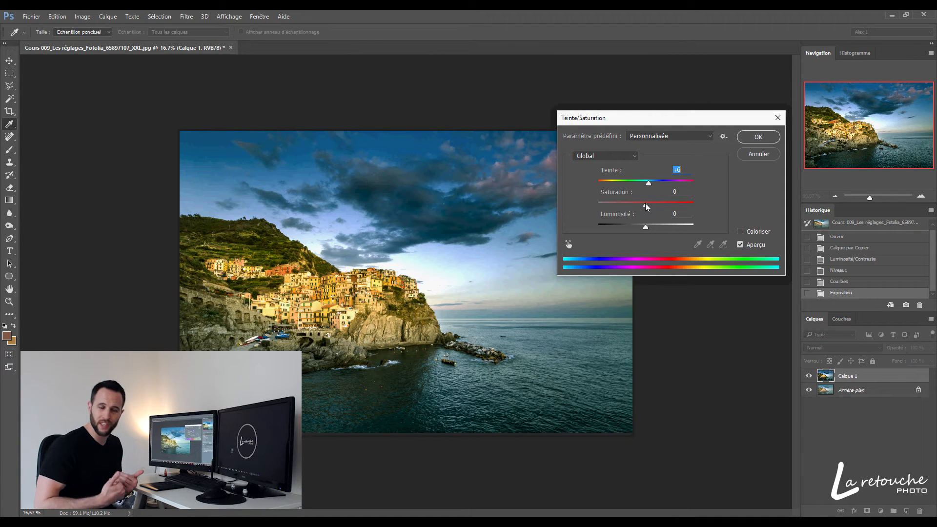
left_click_drag(646, 206, 624, 213)
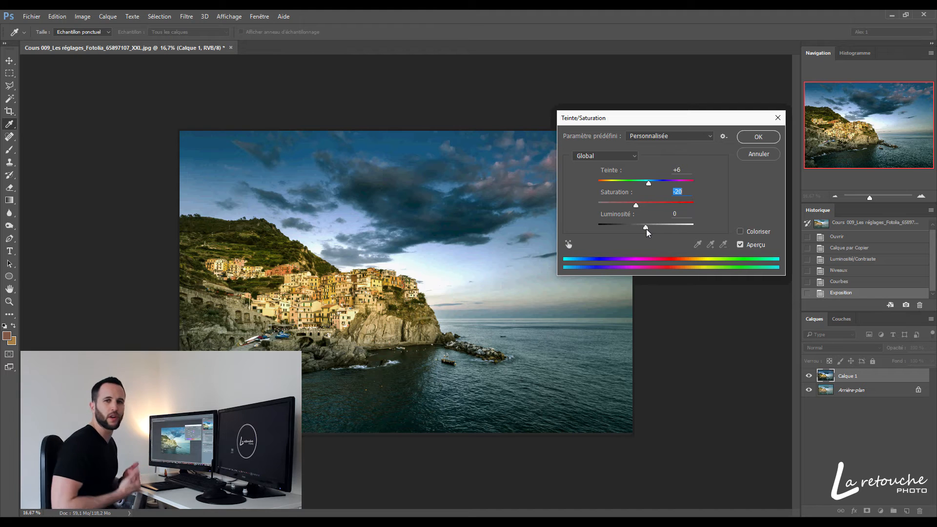
key("Return")
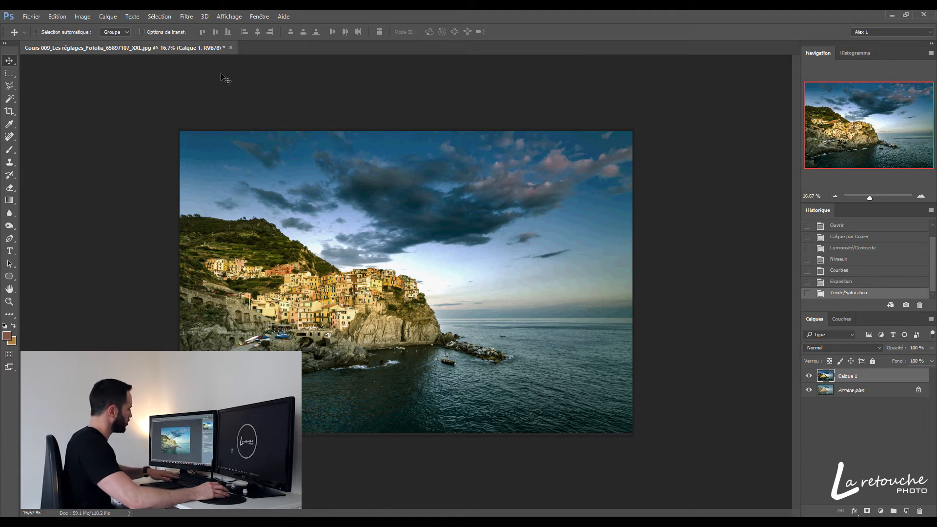
Apply Color Balance to the midtones with cyan-red +22, magenta-green -15 and yellow-blue +7, preserving luminosity
key("ctrl+b")
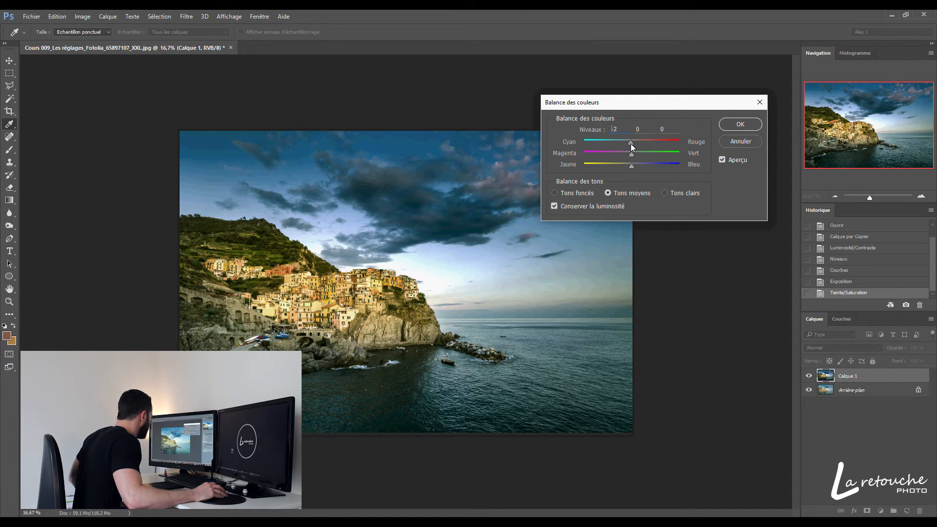
left_click_drag(641, 143, 642, 143)
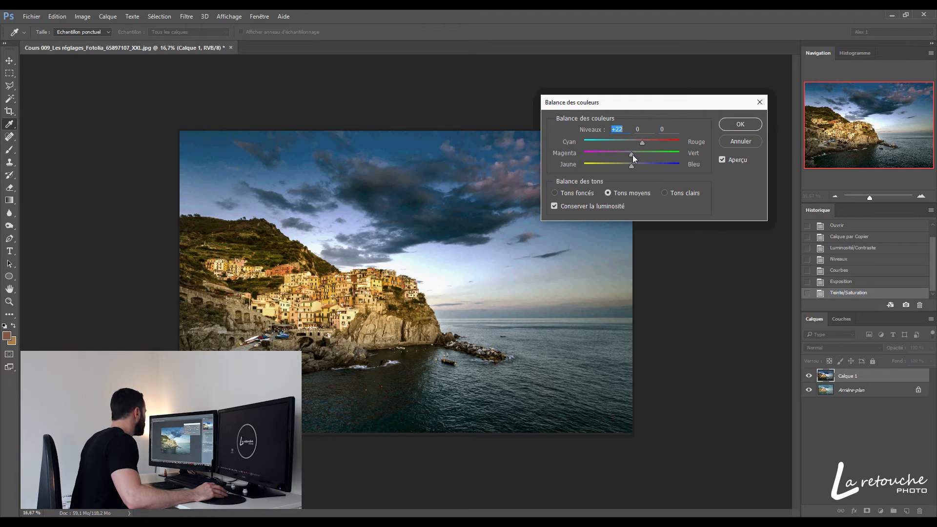
left_click_drag(627, 154, 624, 154)
left_click_drag(683, 105, 721, 115)
left_click_drag(721, 115, 748, 93)
left_click_drag(695, 154, 701, 154)
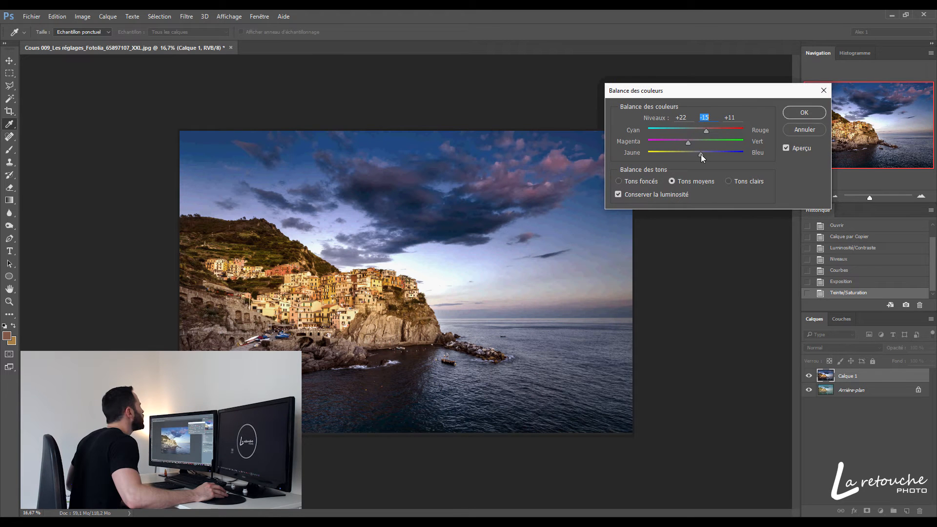
key("Down")
key("Down")
key("Down")
key("Down")
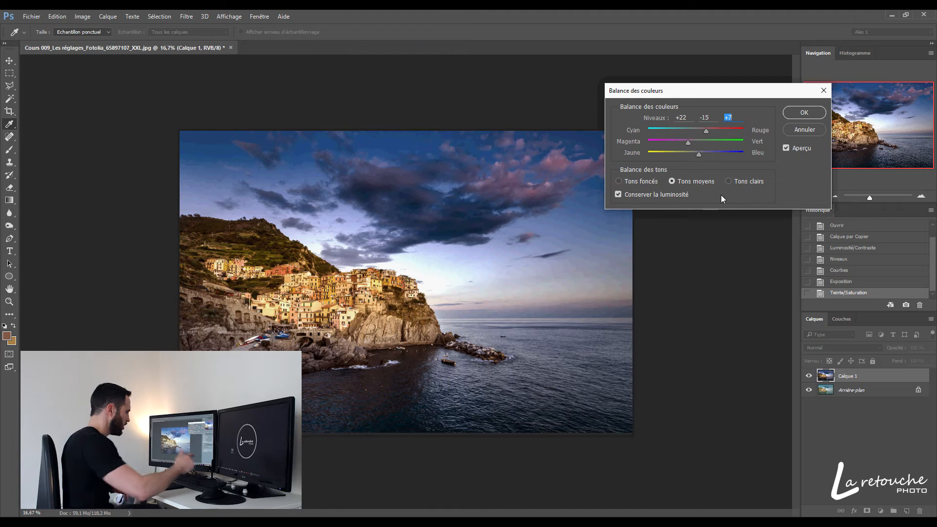
key("Return")
key("v")
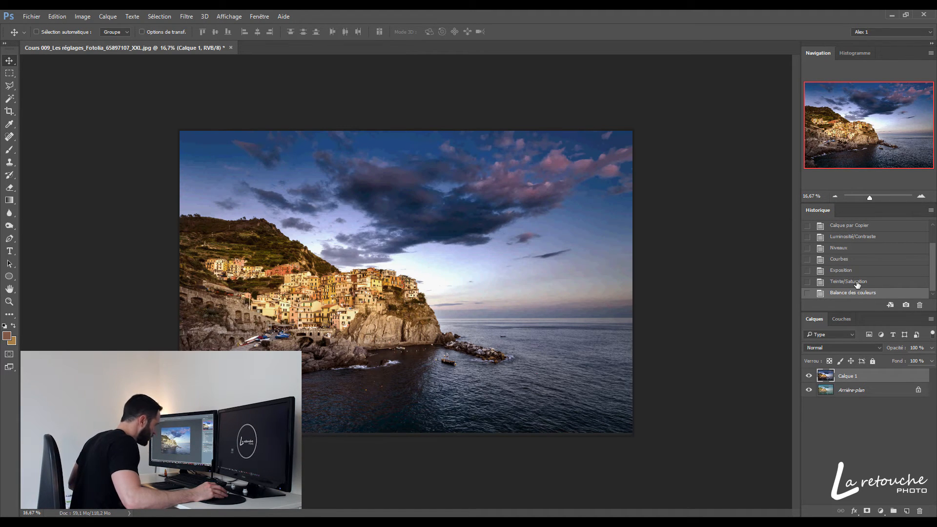
Start a Photo Filter adjustment on the copied layer, switching from the preset filters to a custom orange color
left_click(82, 16)
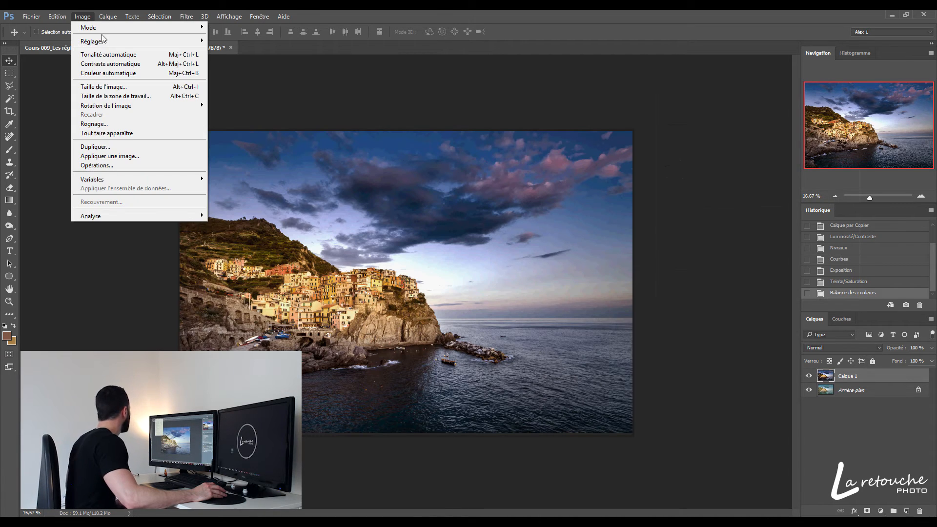
mouse_move(103, 39)
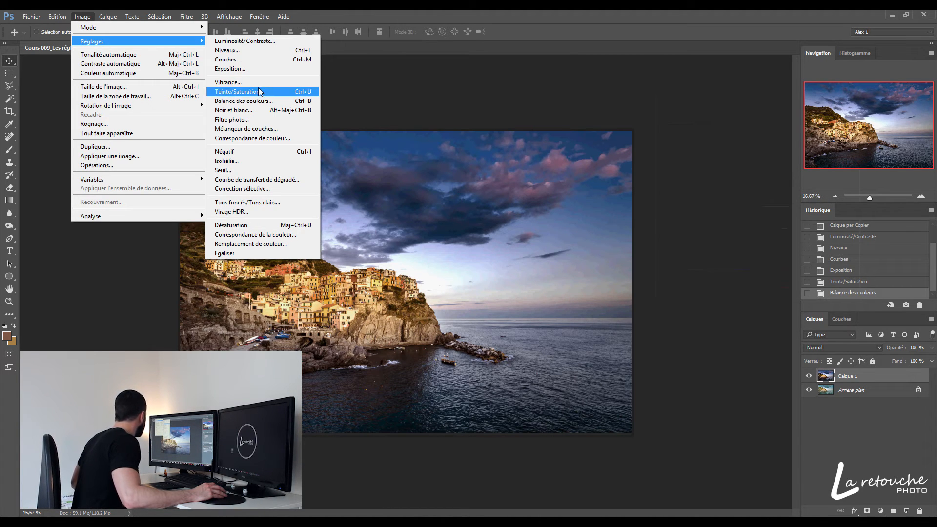
left_click(249, 119)
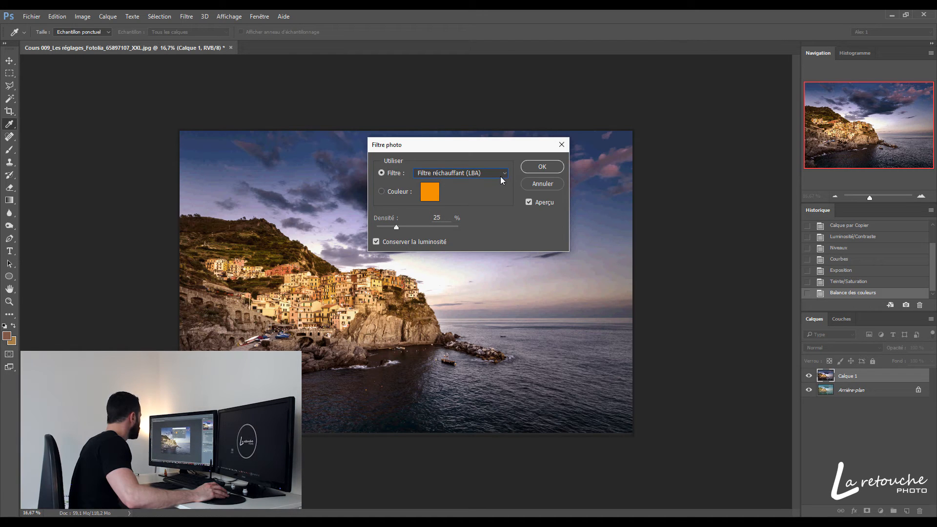
left_click(498, 175)
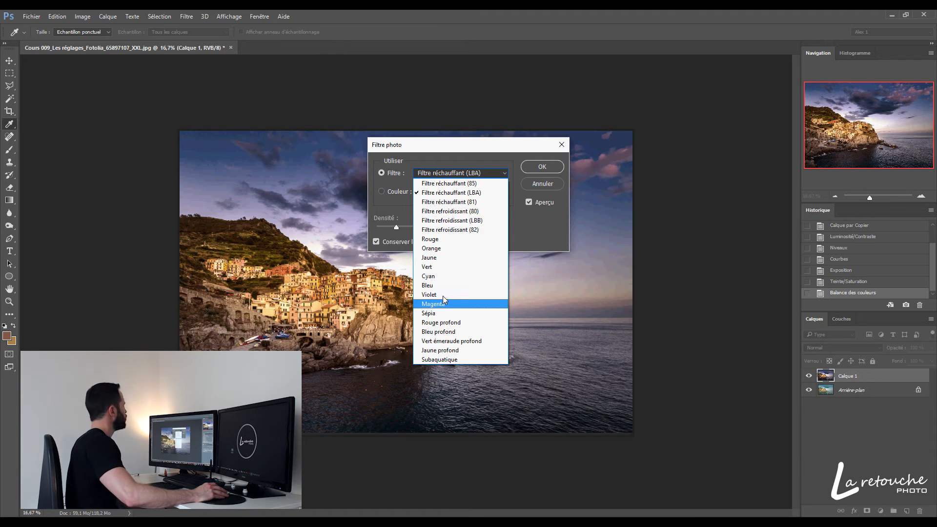
left_click(473, 146)
left_click(381, 193)
left_click(434, 196)
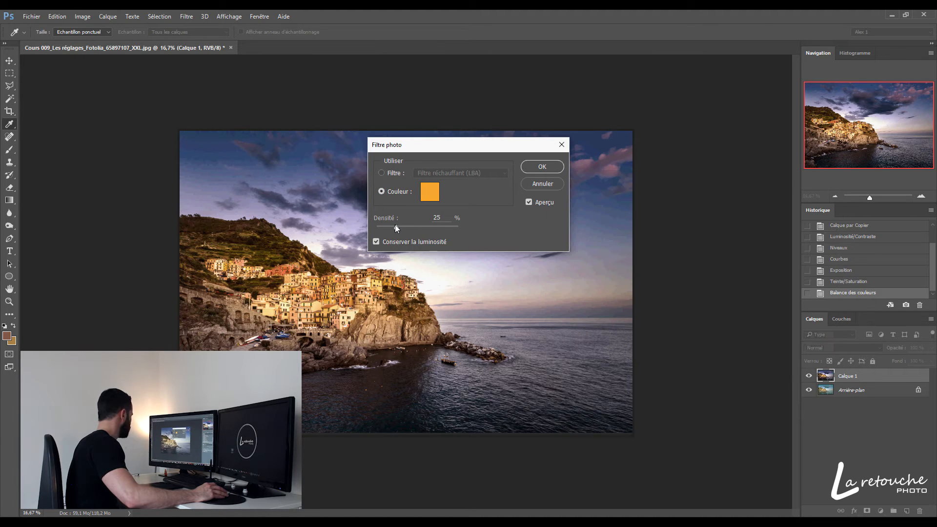
Increase the Photo Filter's density and apply the adjustment with luminosity preserved
left_click_drag(396, 226, 398, 226)
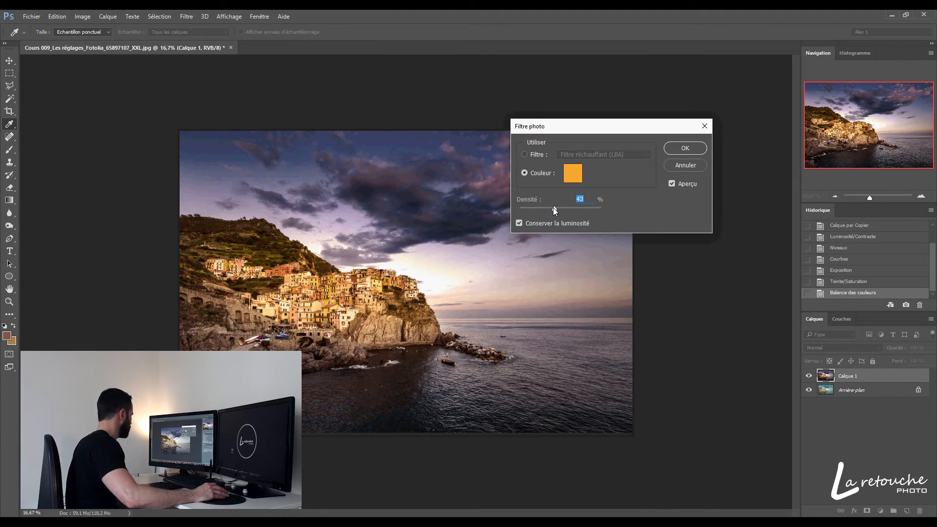
left_click_drag(569, 210, 572, 208)
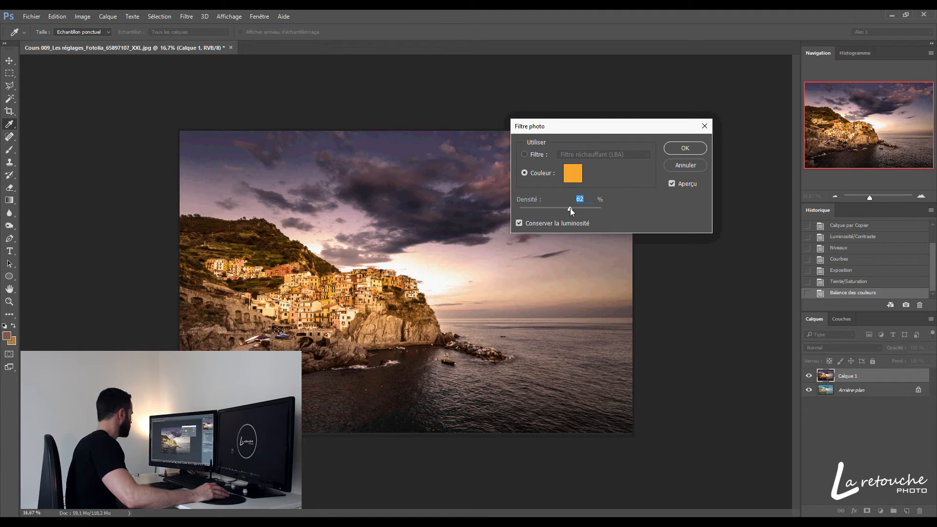
left_click(685, 148)
key("v")
Start a Gradient Map adjustment on the copied layer and try the black-to-white preset gradient
left_click(83, 16)
mouse_move(91, 41)
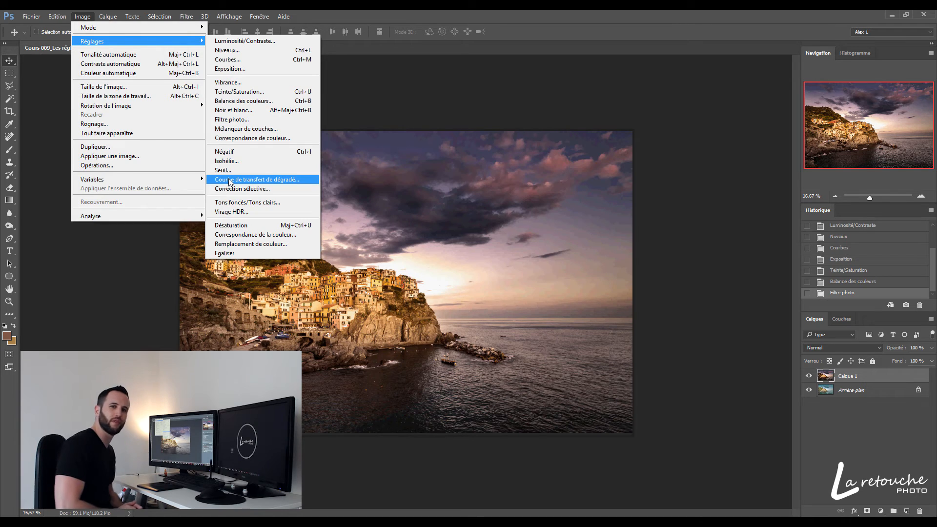
left_click(229, 180)
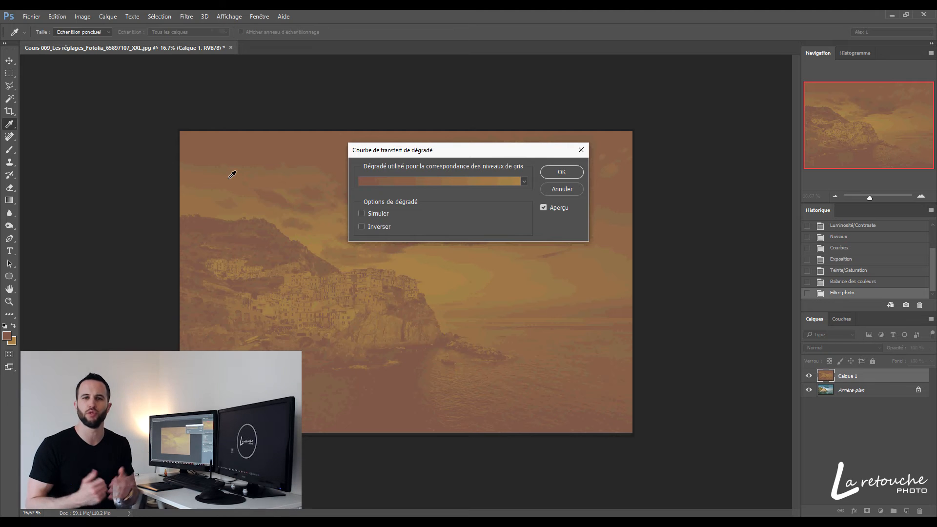
left_click(453, 183)
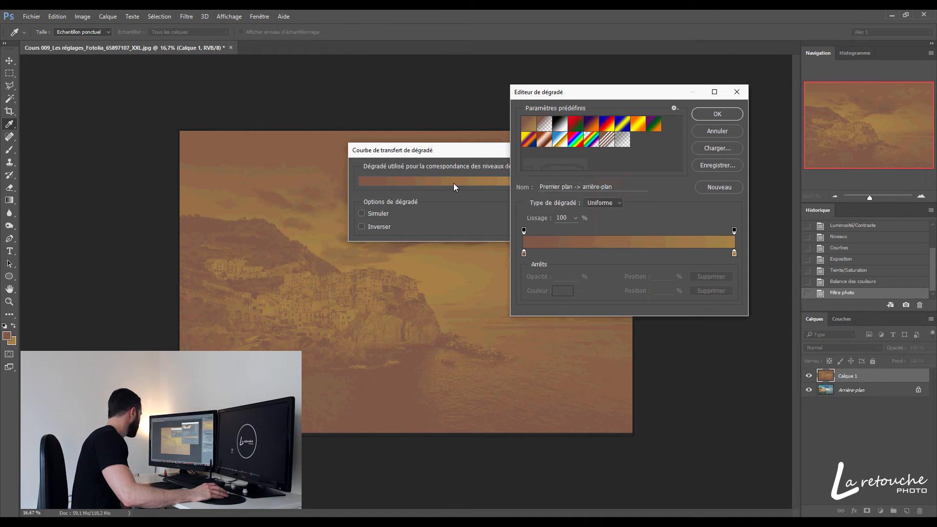
left_click_drag(624, 93, 710, 92)
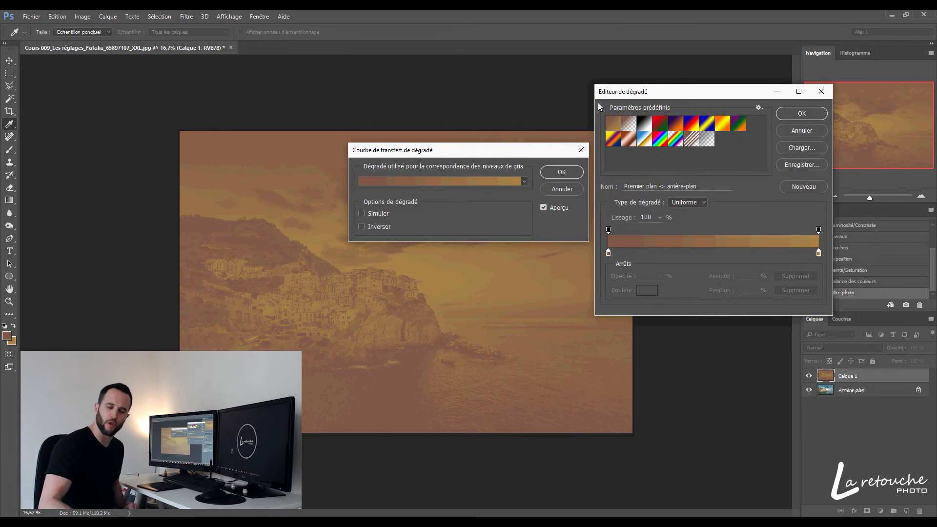
left_click(672, 128)
left_click(648, 126)
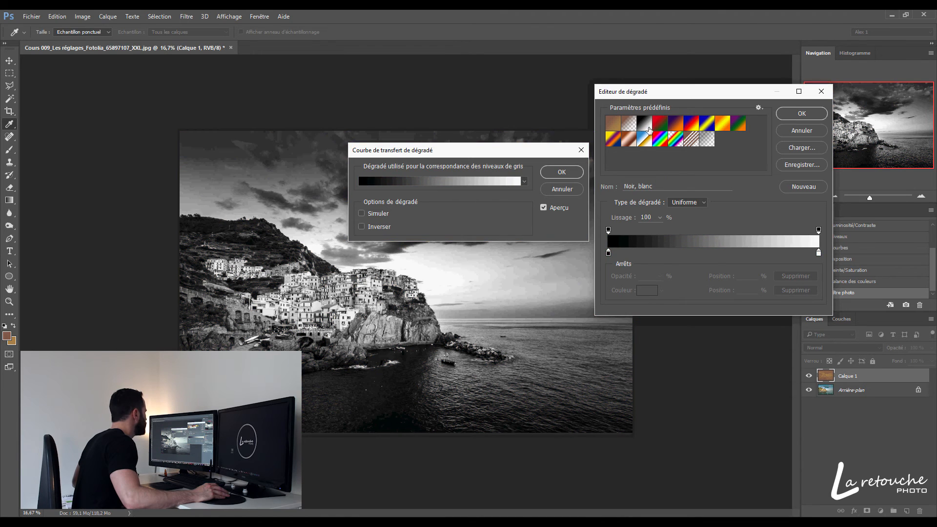
Try the violet-to-orange preset gradient, shifting its violet stop inward and coloring the starting stop black (000000)
left_click(676, 123)
left_click_drag(609, 253, 667, 253)
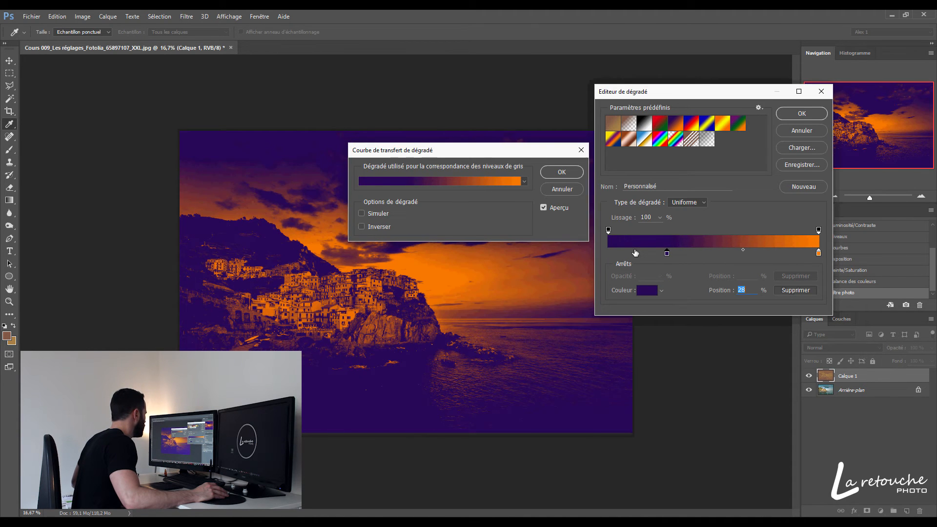
left_click(647, 290)
left_click(589, 305)
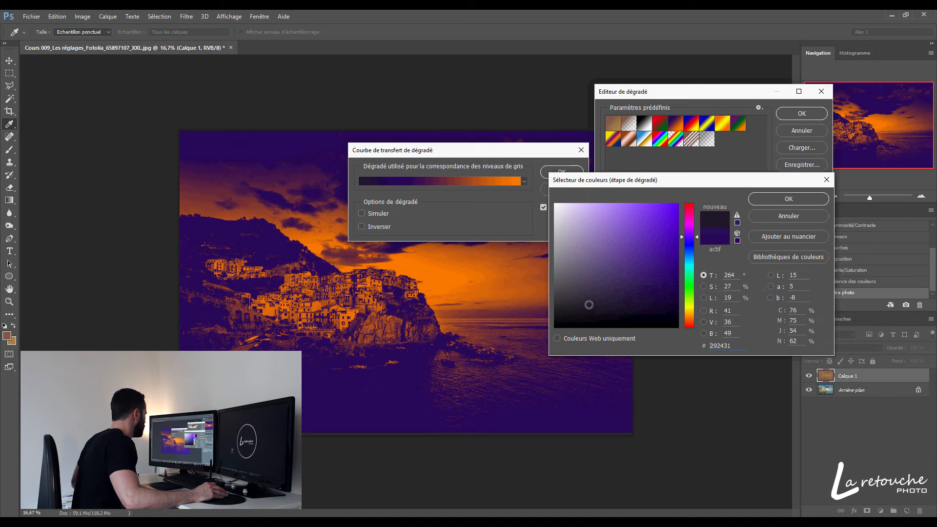
left_click(768, 216)
Color the gradient's end stop white (ffffff), place the orange stop at 69%, and apply the Gradient Map
left_click(819, 254)
double_click(819, 254)
left_click(555, 203)
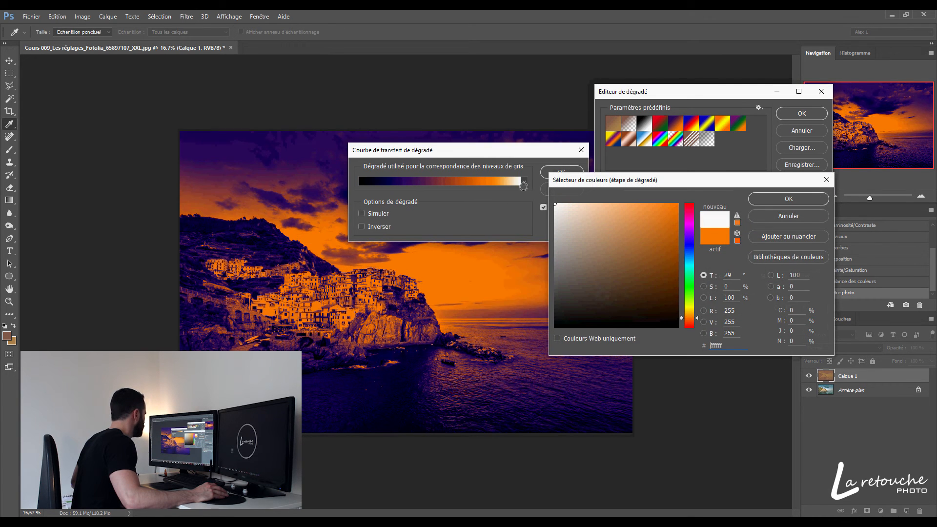
left_click(775, 199)
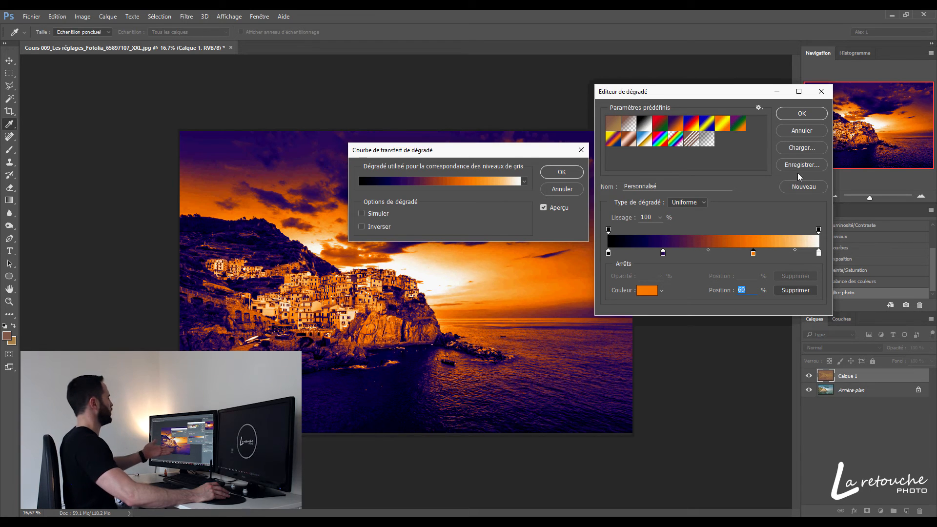
left_click(804, 122)
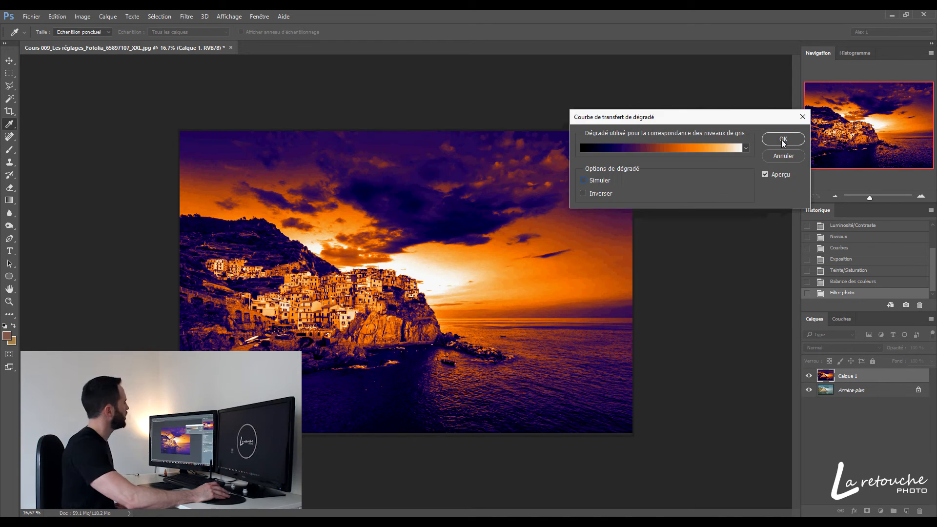
left_click(784, 145)
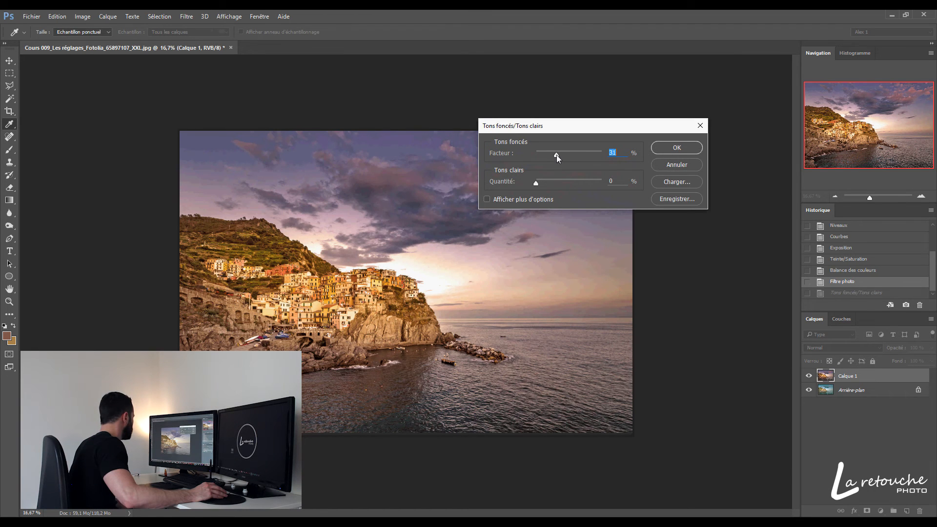
Apply Shadows/Highlights to the copied layer with shadows at 18% and highlights at 8%
left_click_drag(557, 155, 541, 184)
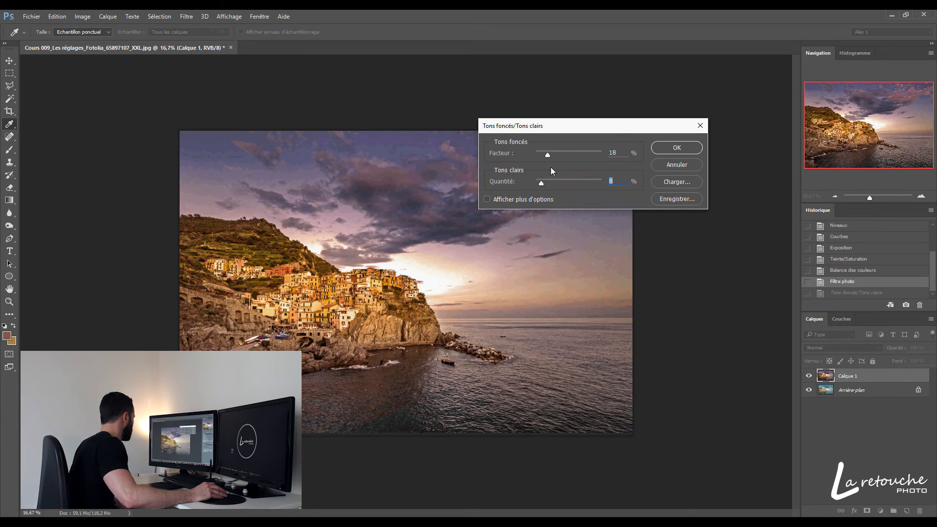
left_click(681, 151)
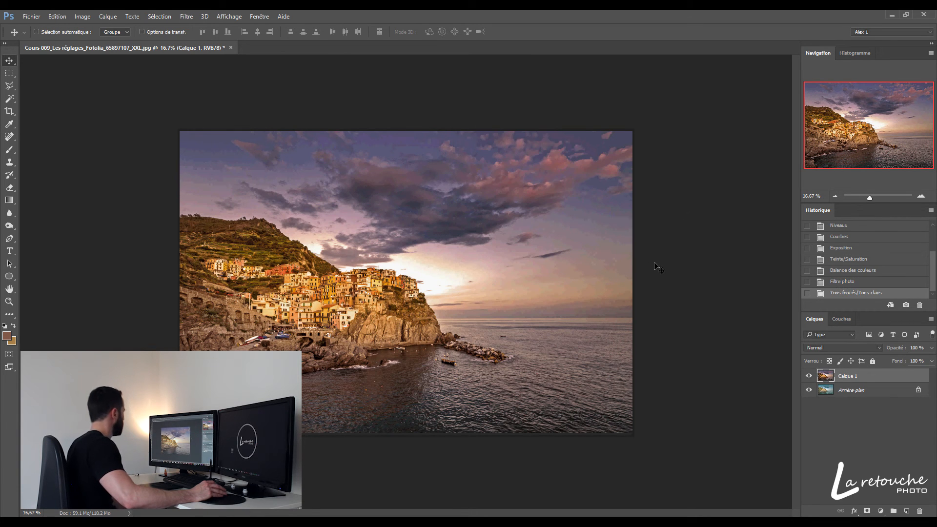
Compare the photo before and after Shadows/Highlights, and compare the adjusted layer with the original background
left_click(852, 283)
left_click(861, 293)
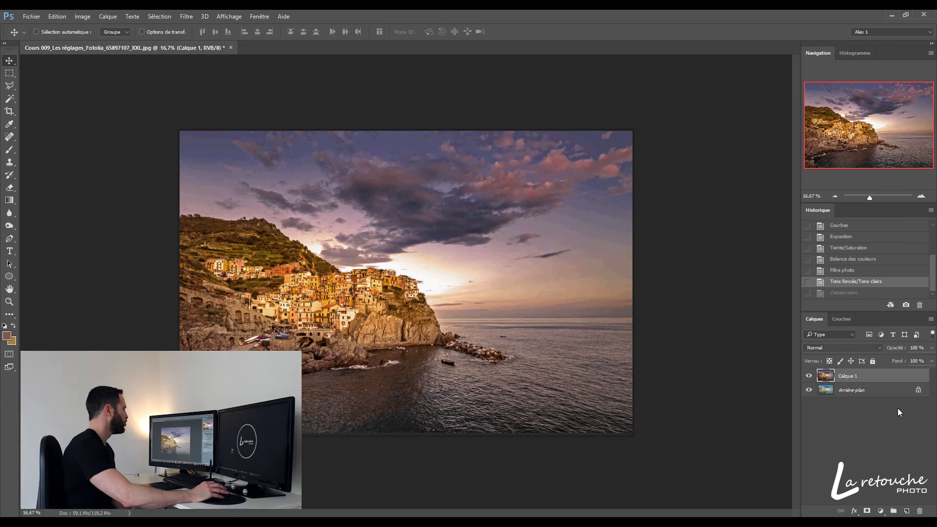
left_click(810, 376)
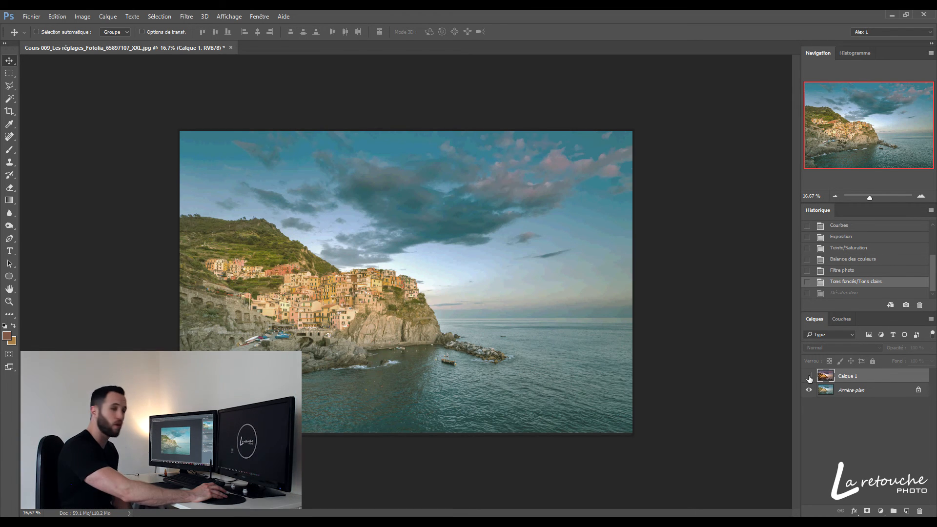
left_click(809, 376)
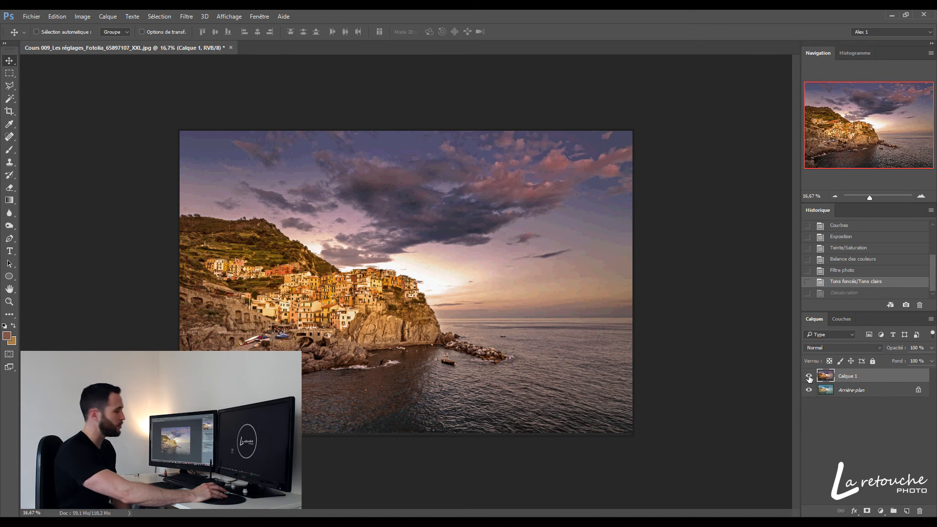